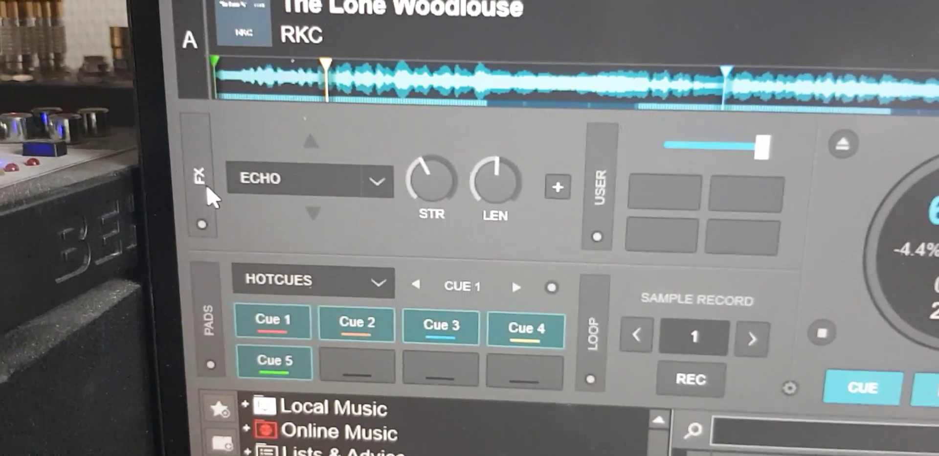
Step: Switch deck A's effects panel to the three-slot layout with sliders visible
{"action": "left_click", "coordinate": [192, 183]}
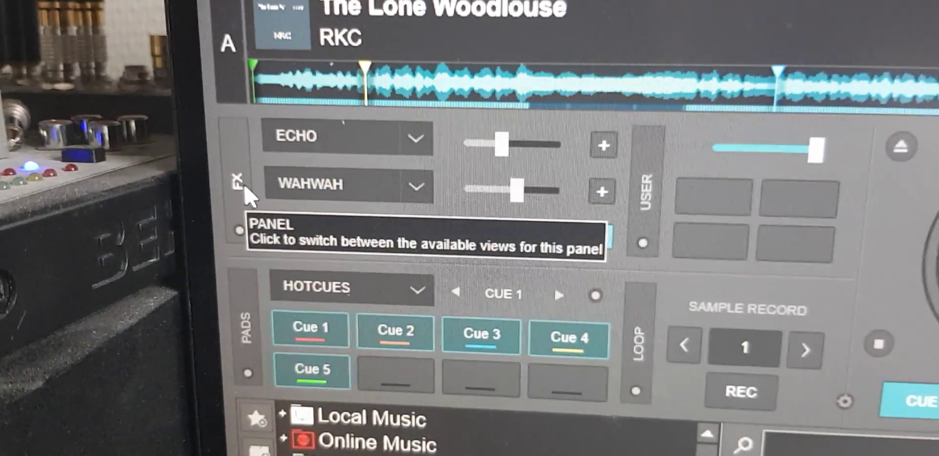
{"action": "left_click", "coordinate": [233, 233]}
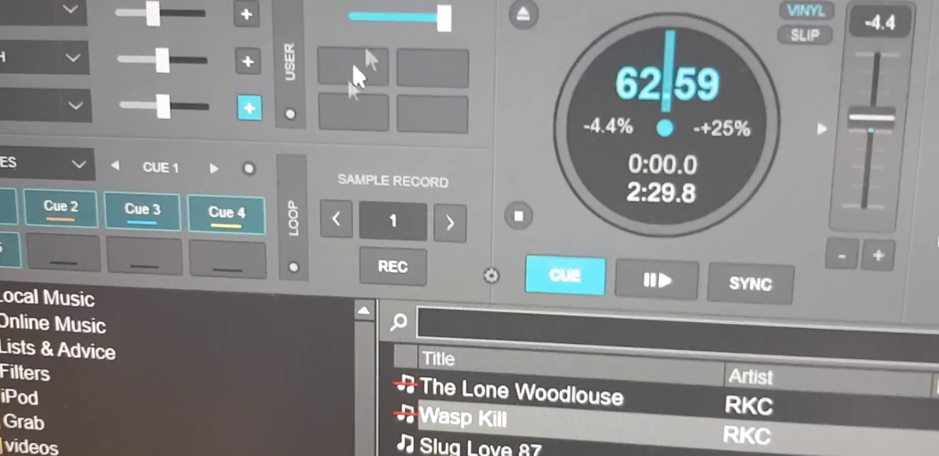
Step: Assign the empty user pad the effect_3slots_layout toggle action via the Button Editor
{"action": "right_click", "coordinate": [358, 73]}
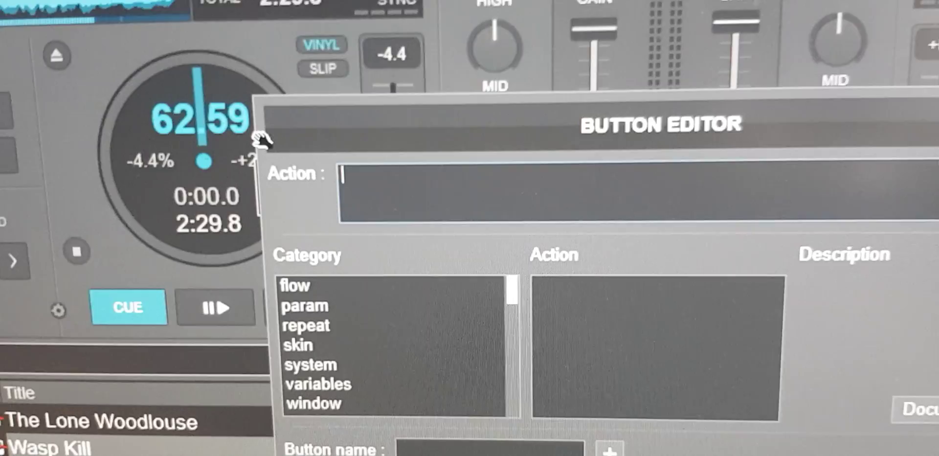
{"action": "type", "text": "effect"}
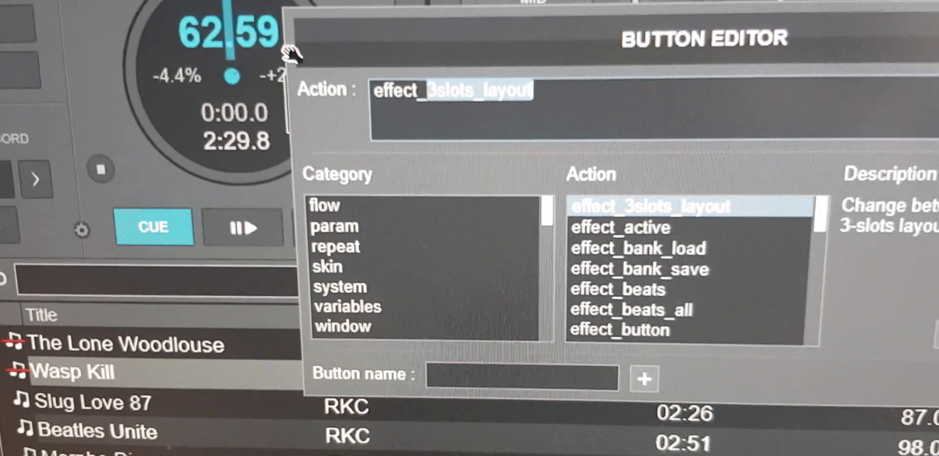
{"action": "type", "text": "_3"}
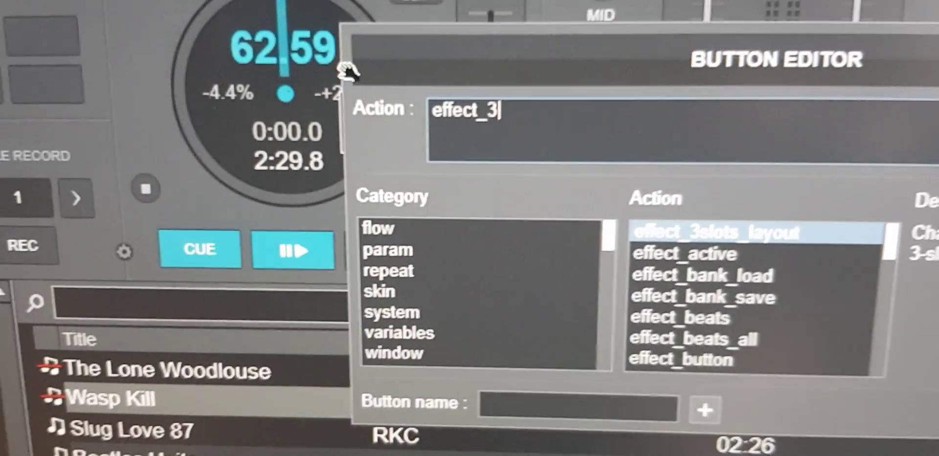
{"action": "key", "text": "BackSpace"}
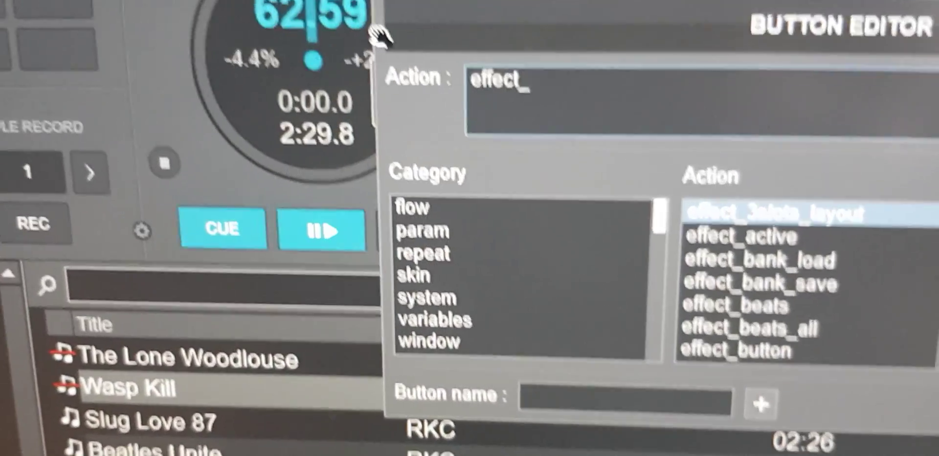
{"action": "key", "text": "BackSpace"}
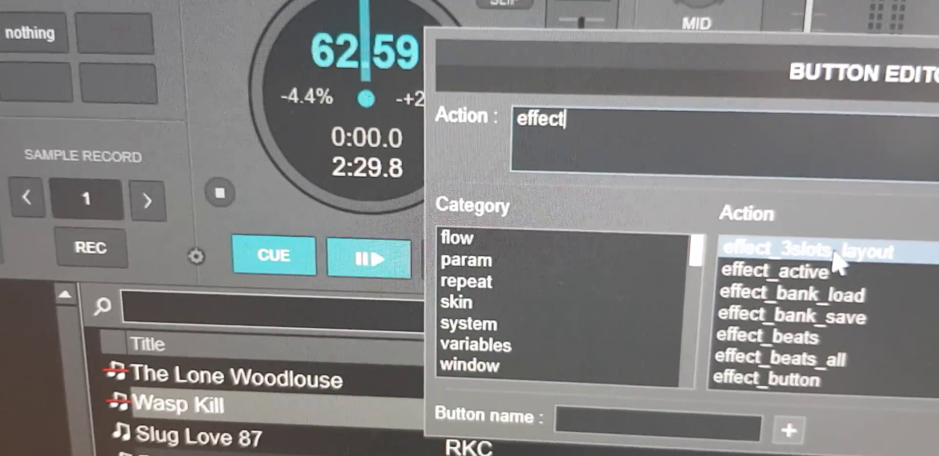
{"action": "left_click", "coordinate": [836, 253]}
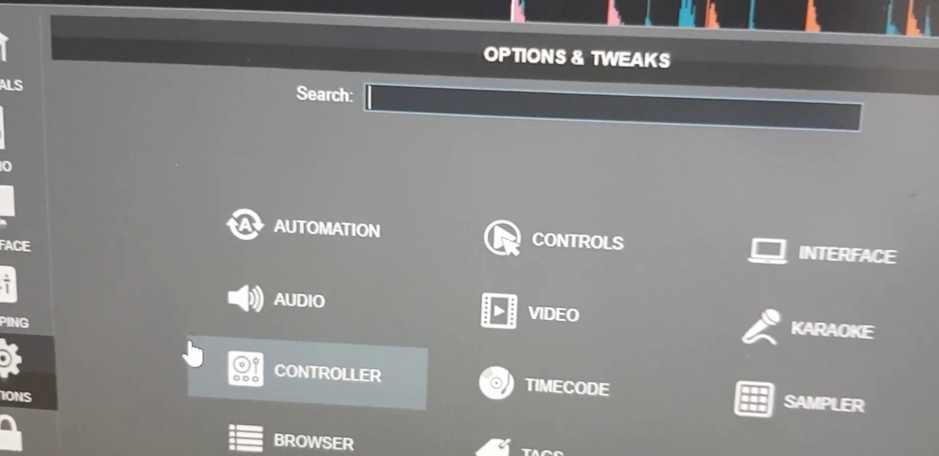
{"action": "type", "text": "3"}
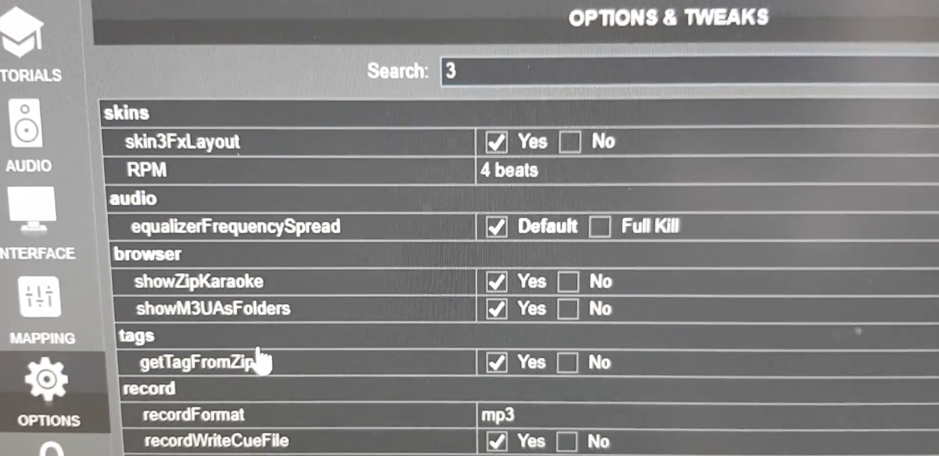
Step: Clear the settings search before locating the skin6FxLayout option
{"action": "key", "text": "BackSpace"}
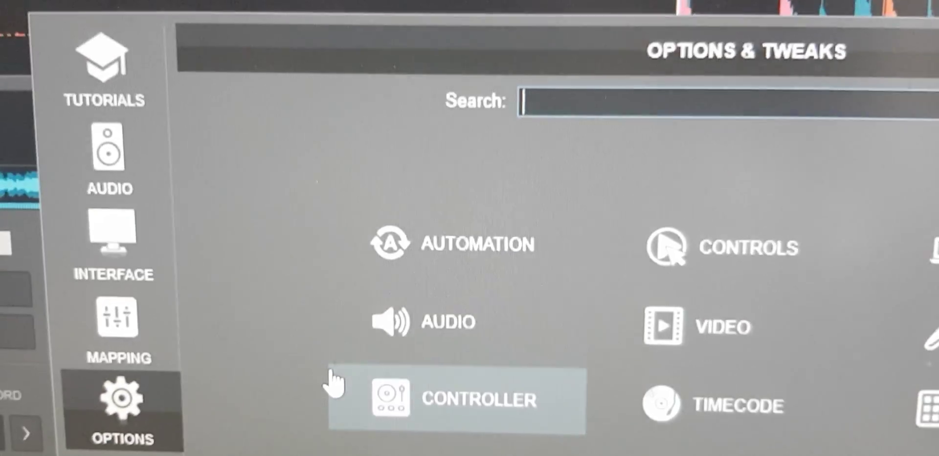
{"action": "type", "text": "6"}
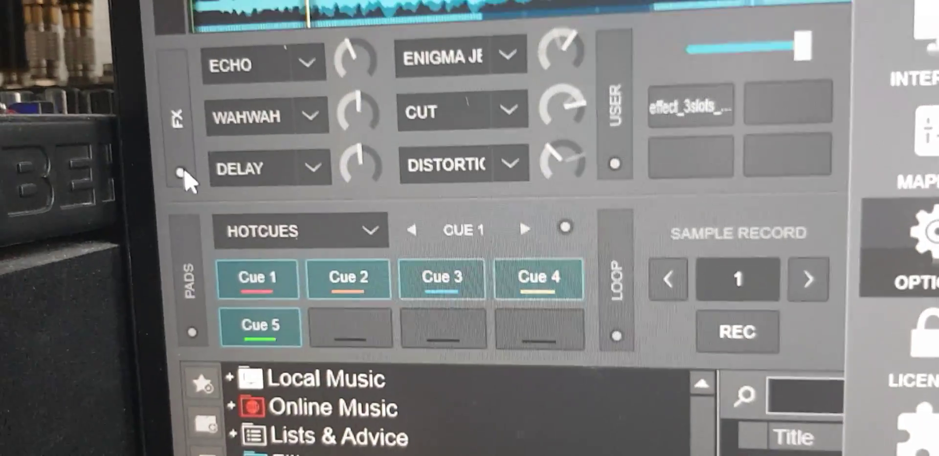
{"action": "left_click", "coordinate": [183, 174]}
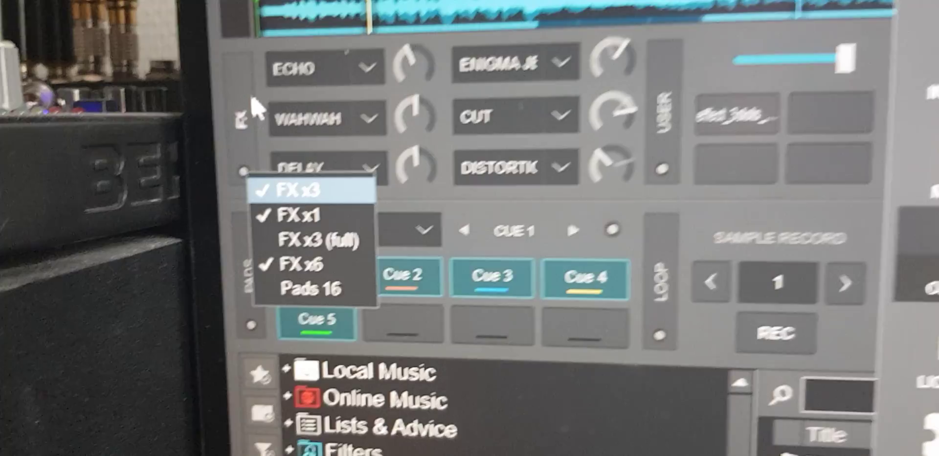
{"action": "left_click", "coordinate": [297, 189]}
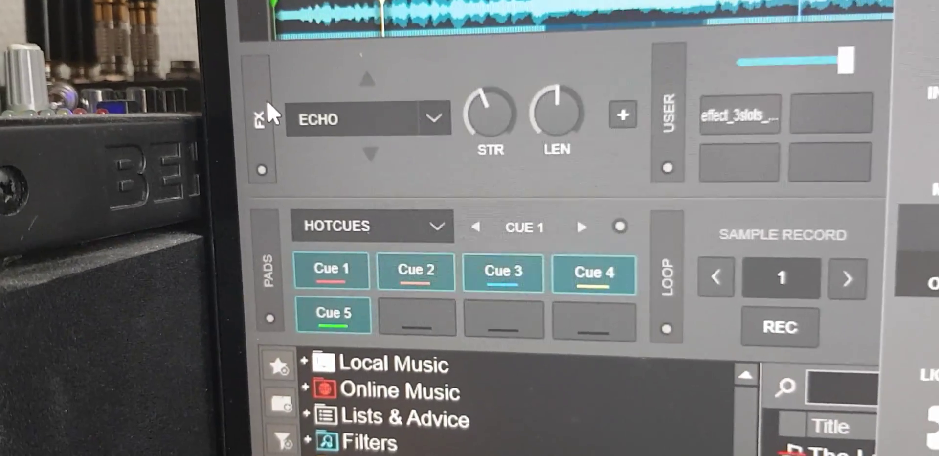
{"action": "left_click", "coordinate": [262, 116]}
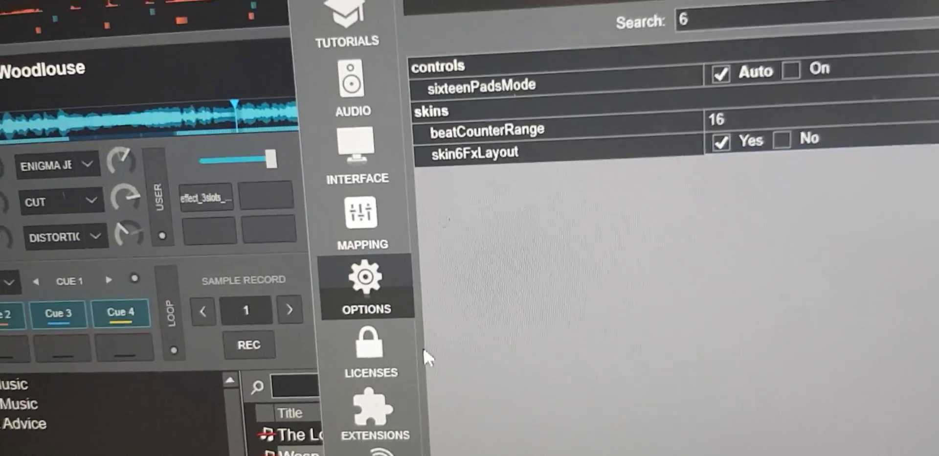
Step: Show the Pioneer DDJ-SR controller mapping page from the Settings sidebar
{"action": "left_click", "coordinate": [370, 220]}
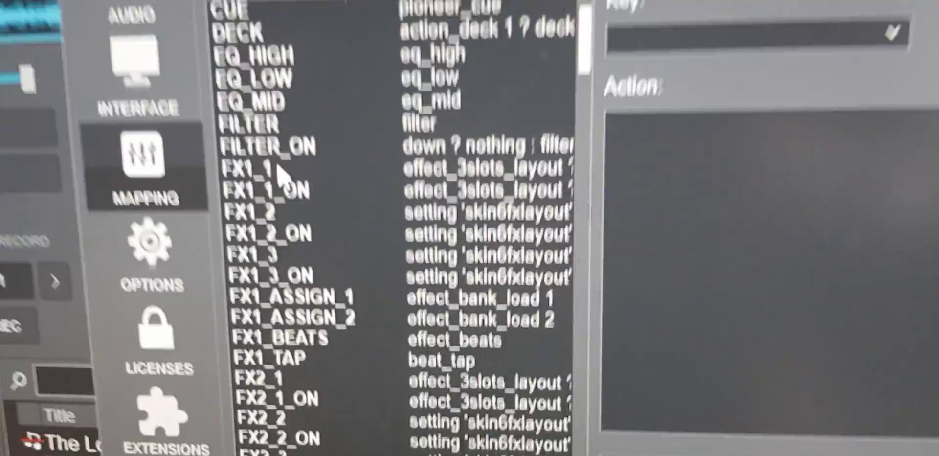
{"action": "scroll", "coordinate": [289, 128], "scroll_direction": "down", "scroll_amount": 4}
{"action": "scroll", "coordinate": [293, 146], "scroll_direction": "down", "scroll_amount": 4}
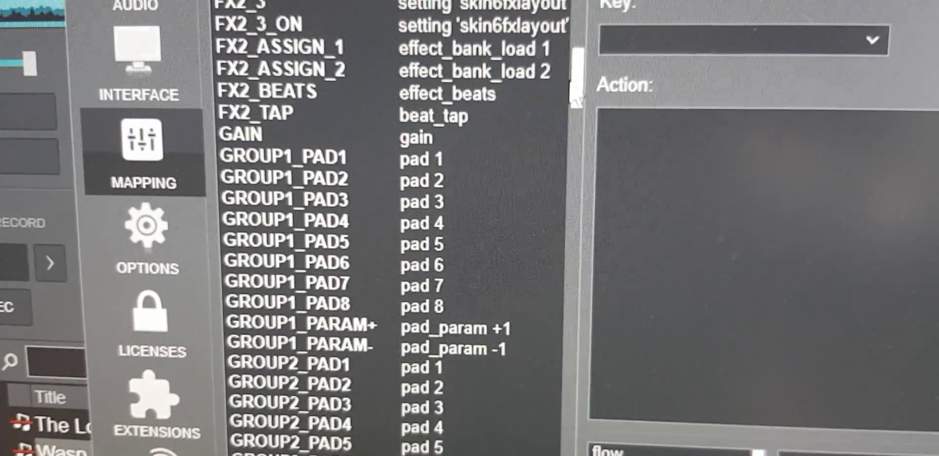
{"action": "mouse_move", "coordinate": [576, 99]}
{"action": "left_mouse_down"}
{"action": "mouse_move", "coordinate": [582, 278]}
{"action": "mouse_move", "coordinate": [572, 341]}
{"action": "left_mouse_up"}
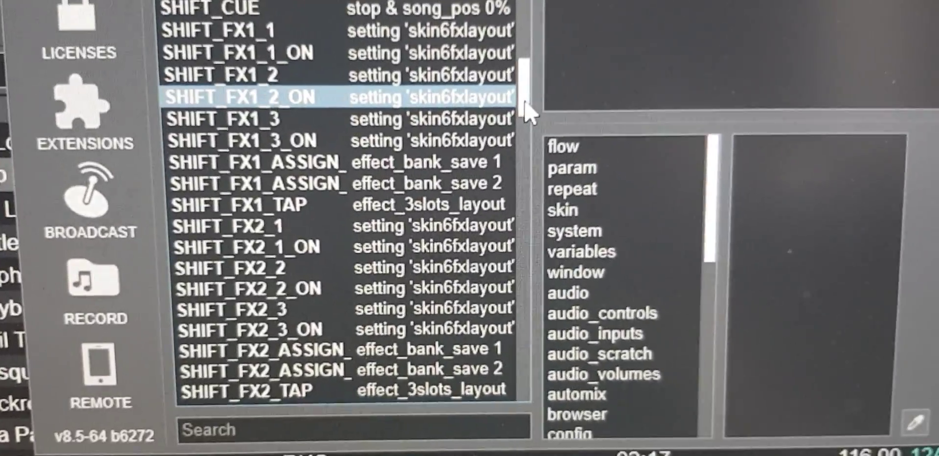
{"action": "mouse_move", "coordinate": [528, 110]}
{"action": "left_mouse_down"}
{"action": "mouse_move", "coordinate": [530, 14]}
{"action": "mouse_move", "coordinate": [455, 95]}
{"action": "left_mouse_up"}
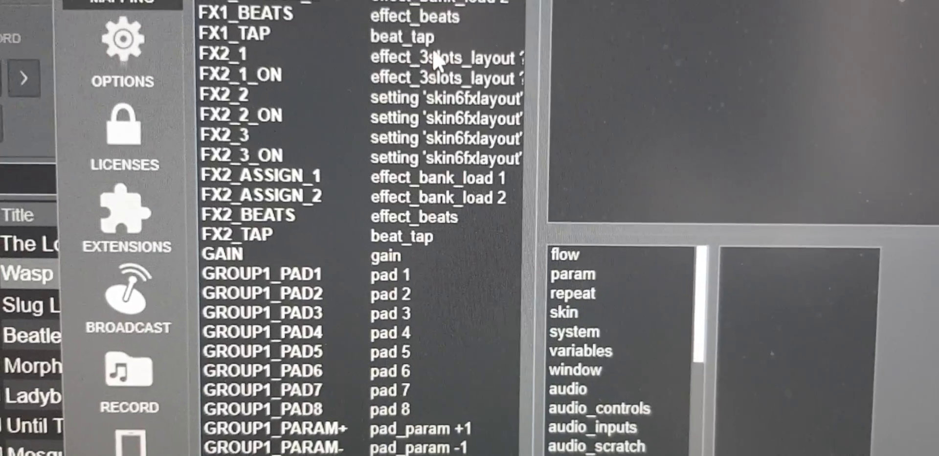
Step: Inspect the FX2_1 and FX2_1_ON mapping actions in the key list
{"action": "left_click", "coordinate": [432, 92]}
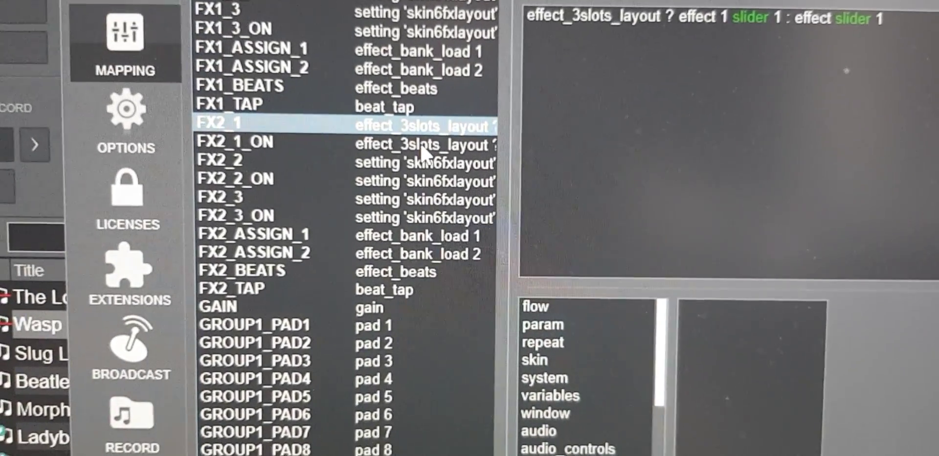
{"action": "left_click", "coordinate": [424, 147]}
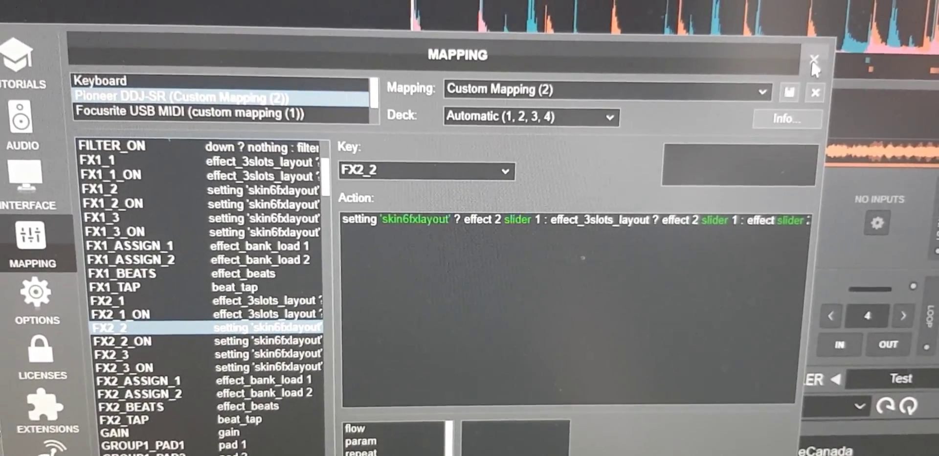
Step: Close the mapping window and use shifted FX buttons to activate the Cut and Distortion slots
{"action": "left_click", "coordinate": [803, 57]}
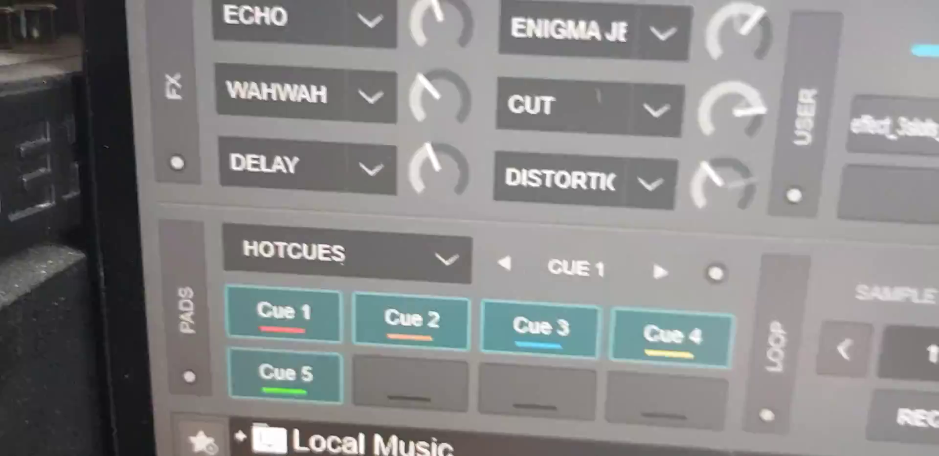
{"action": "key", "text": "shift"}
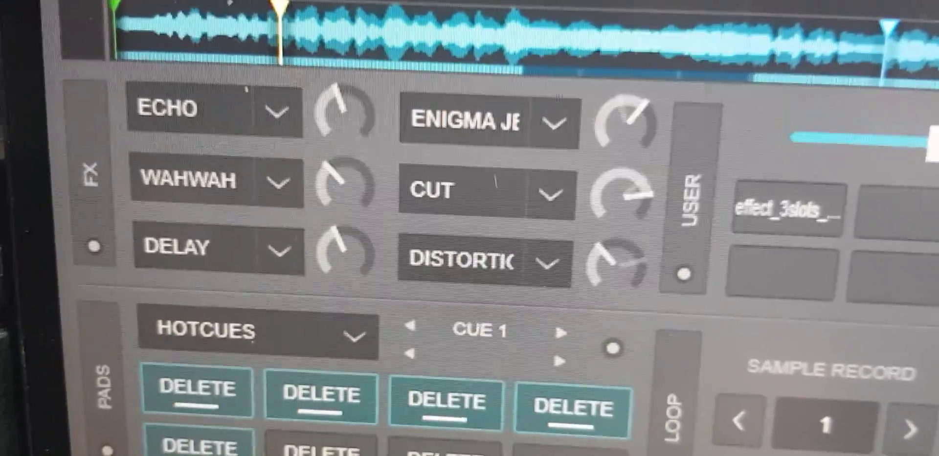
{"action": "key", "text": "Down"}
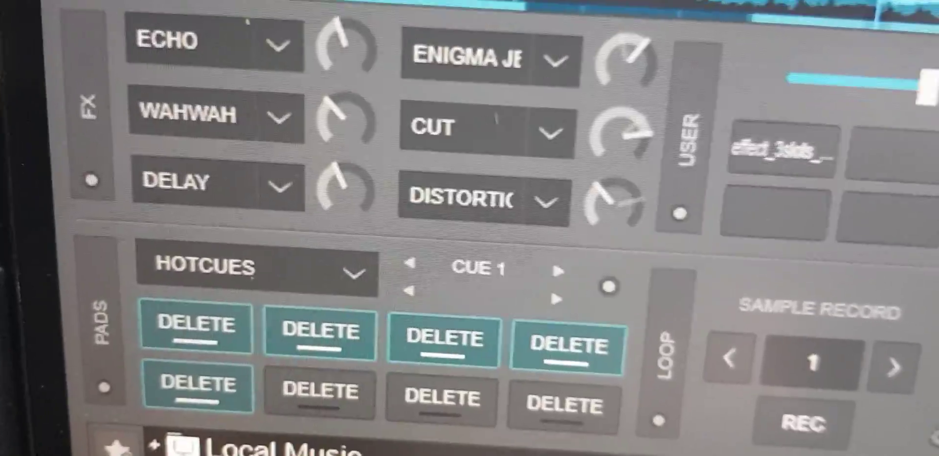
{"action": "key", "text": "Down"}
{"action": "key", "text": "Down"}
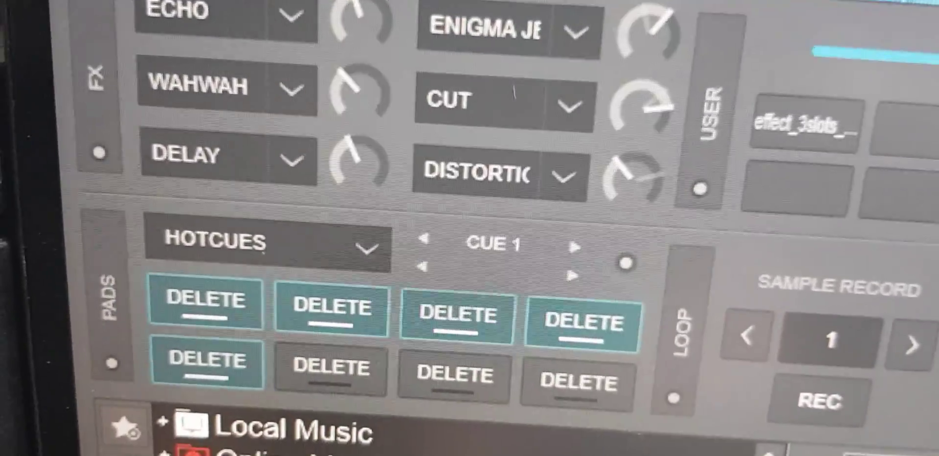